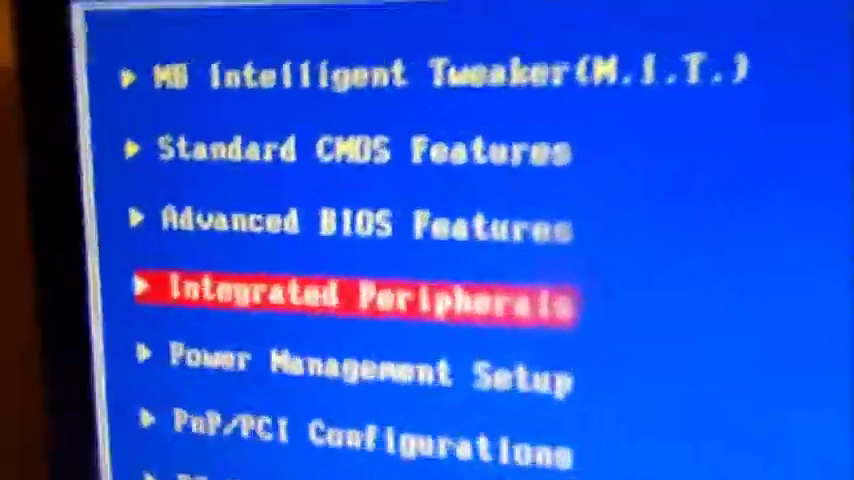
{"action": "key", "text": "Up"}
{"action": "key", "text": "Up"}
{"action": "key", "text": "Up"}
{"action": "key", "text": "Down"}
{"action": "key", "text": "Down"}
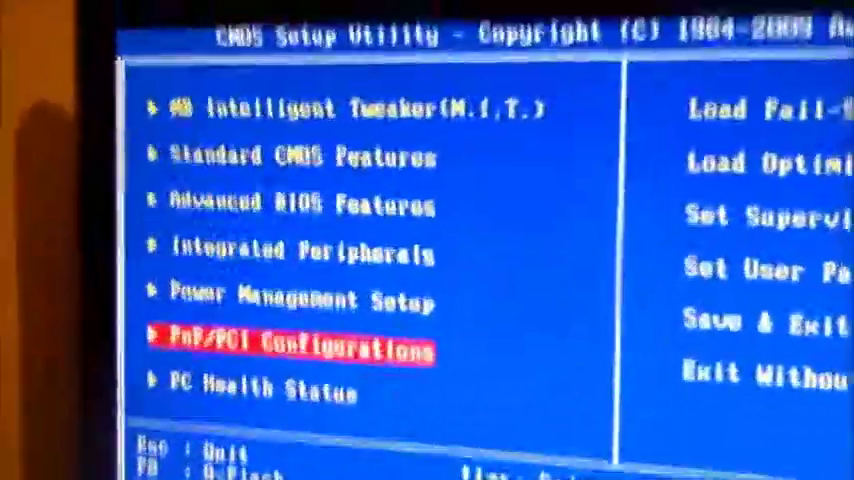
{"action": "key", "text": "Right"}
{"action": "key", "text": "Up"}
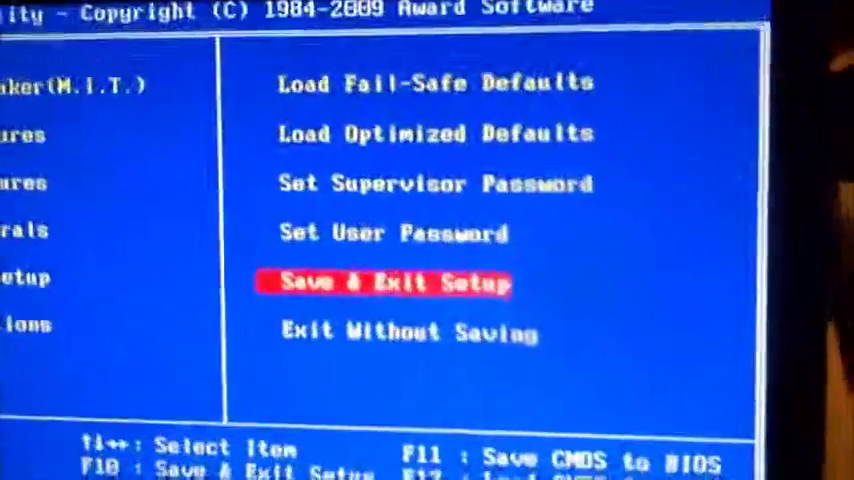
{"action": "key", "text": "Up"}
{"action": "key", "text": "Down"}
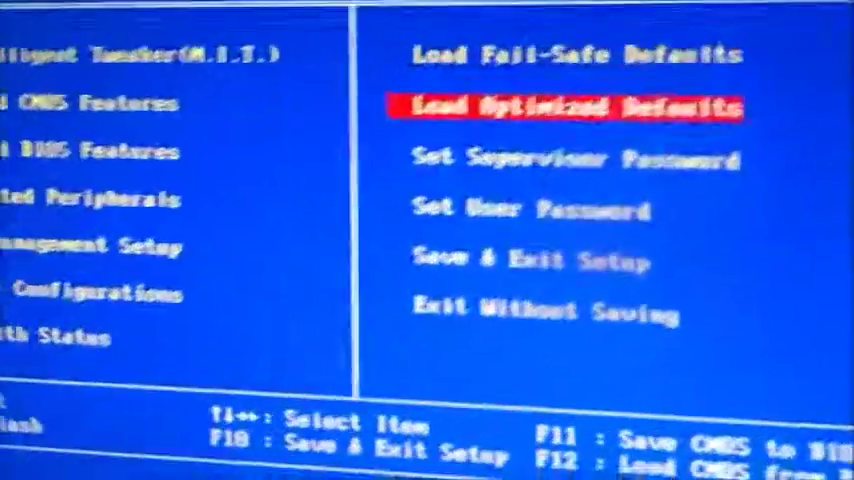
{"action": "key", "text": "Left"}
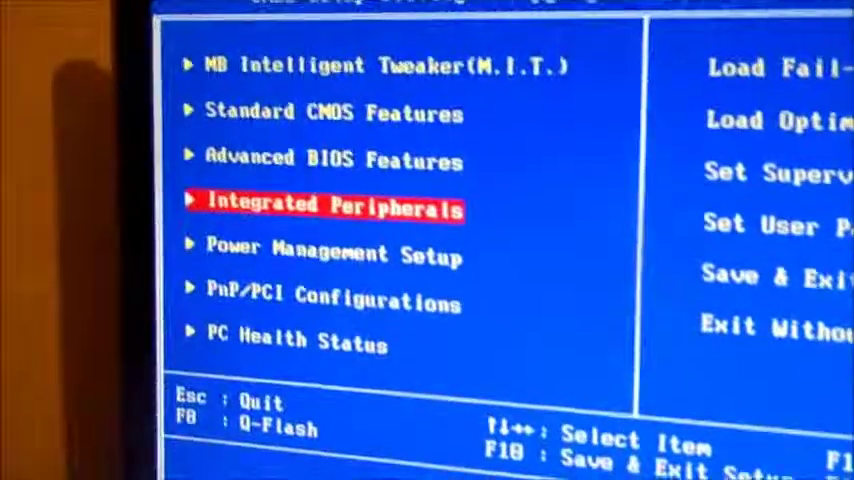
{"action": "key", "text": "Up"}
{"action": "key", "text": "Down"}
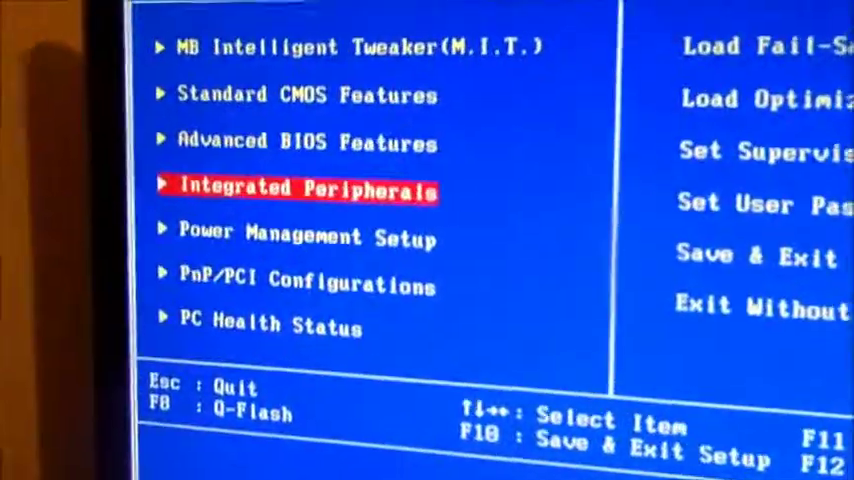
{"action": "key", "text": "Down"}
{"action": "key", "text": "Down"}
{"action": "key", "text": "Return"}
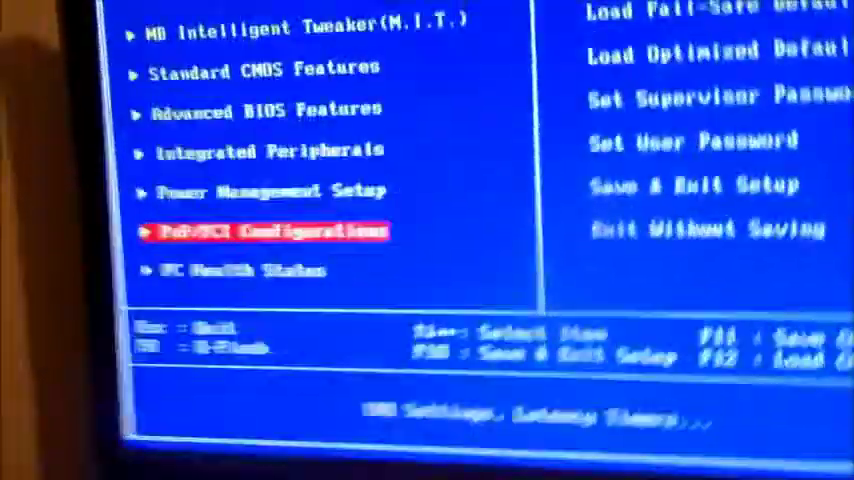
{"action": "key", "text": "Up"}
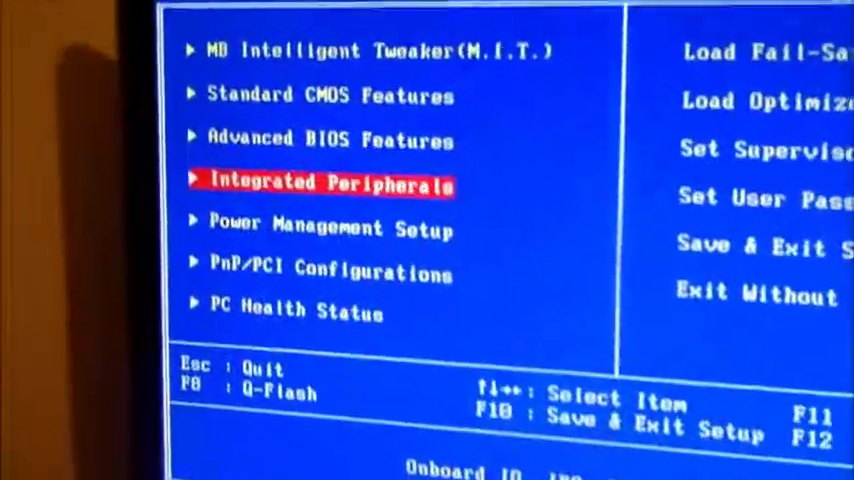